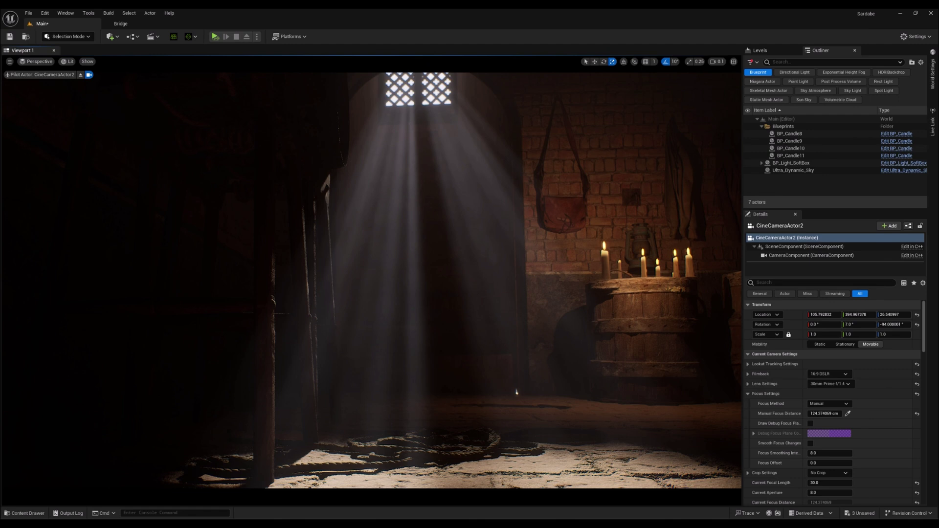
Set the cine camera's Y rotation to 8° and expand its post-process lens Exposure settings.
left_click_drag(856, 325, 859, 325)
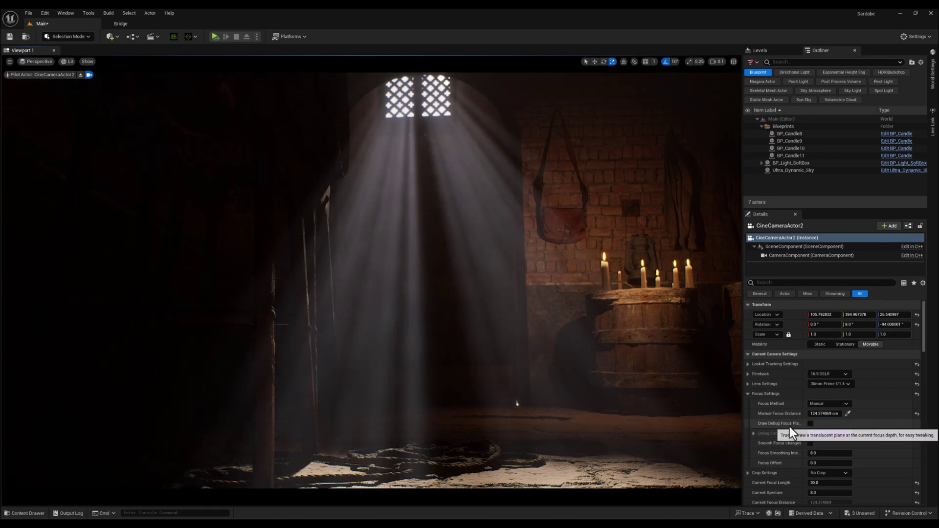
scroll(789, 426, "down", 10)
scroll(790, 419, "down", 2)
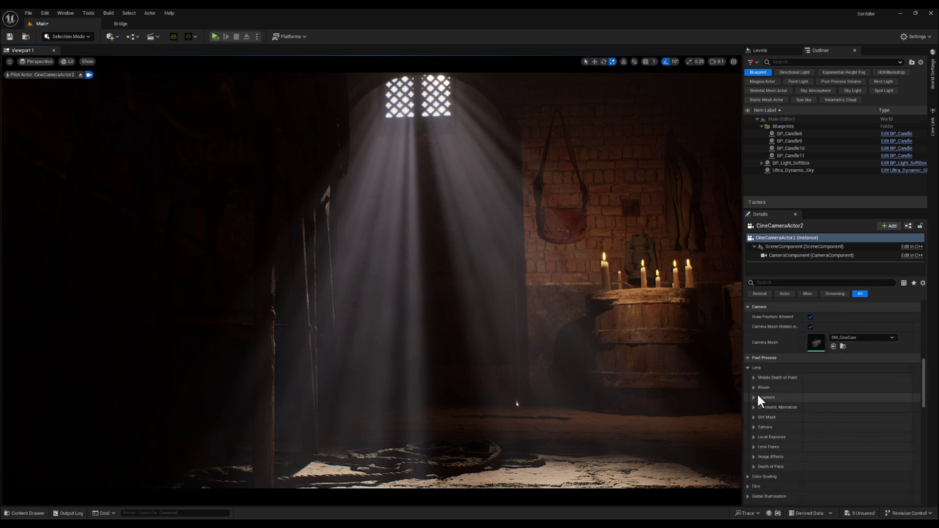
left_click(753, 397)
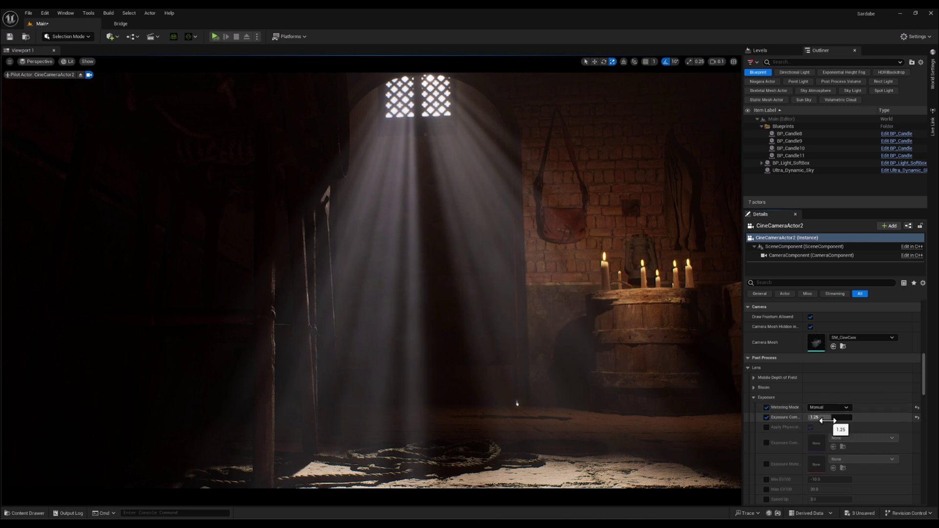
Set the Ultra_Dynamic_Sky actor's project mode to Cinematic / Offline and raise its fog to about 5.
left_click(795, 171)
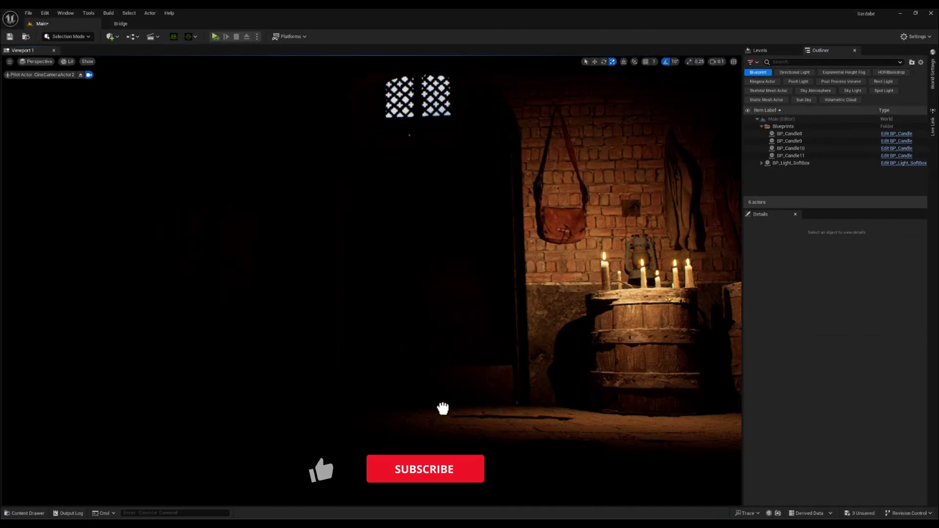
left_click_drag(443, 408, 464, 422)
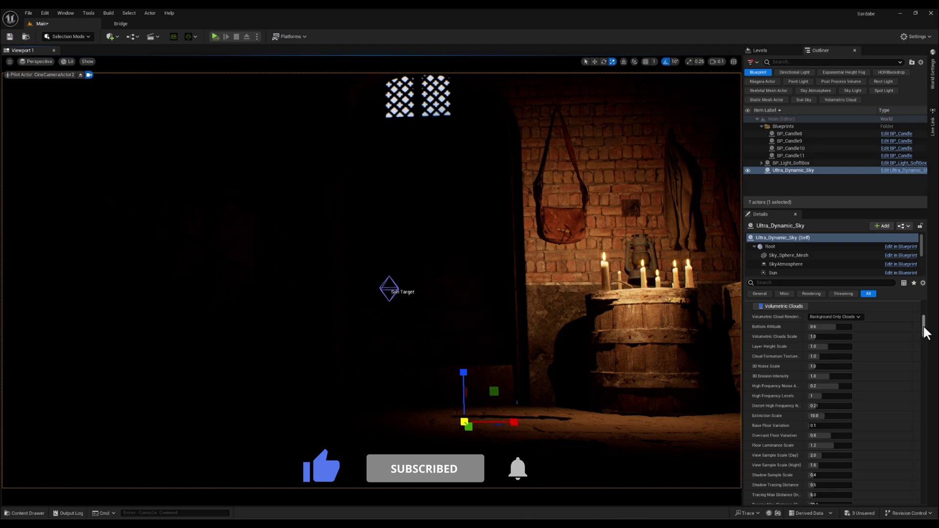
scroll(919, 325, "up", 10)
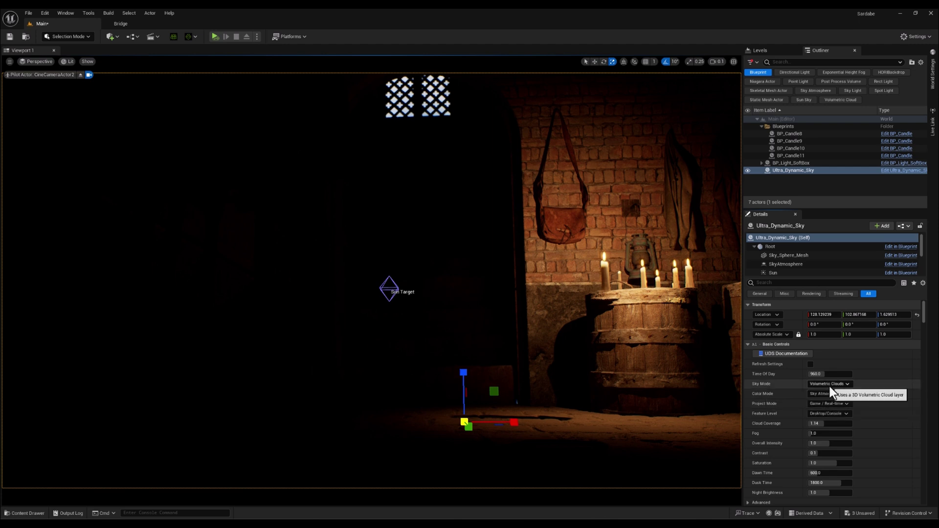
left_click(829, 405)
left_click(828, 418)
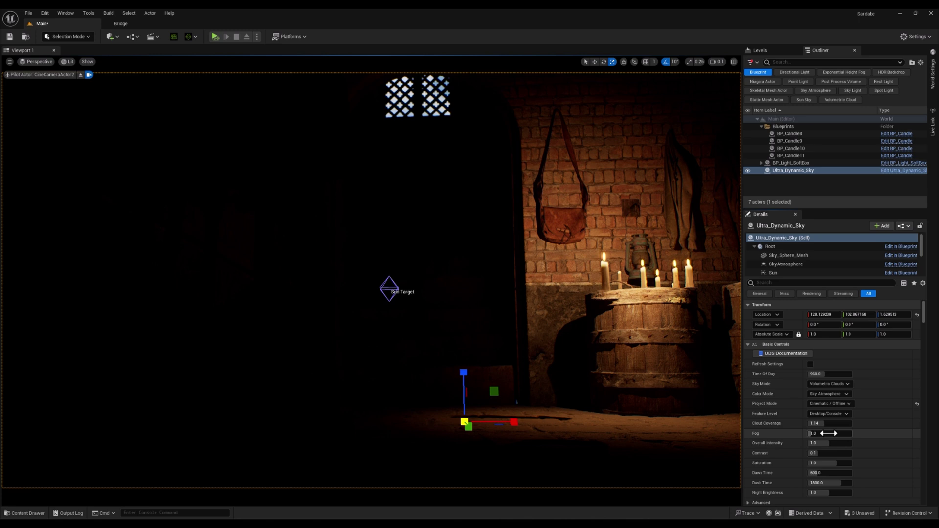
left_click_drag(811, 434, 831, 433)
Enable Simulate Real Sun for the sky and set the latitude to about 3.6 and the longitude to about 113.4.
scroll(788, 436, "down", 5)
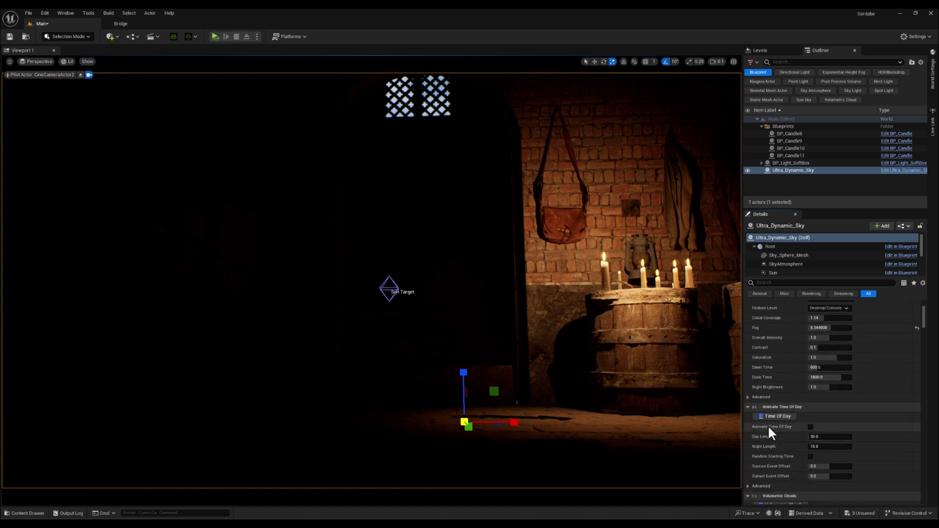
left_click(748, 407)
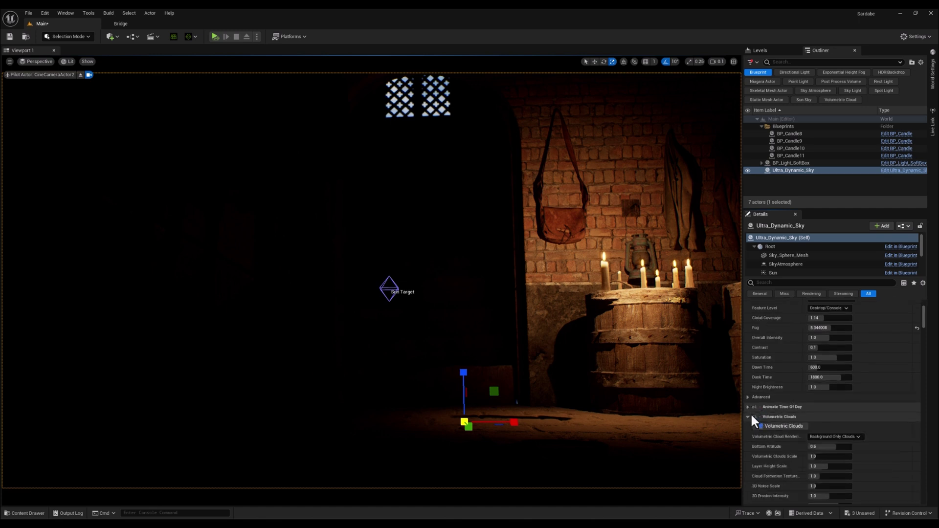
left_click(748, 417)
left_click(748, 426)
left_click(749, 366)
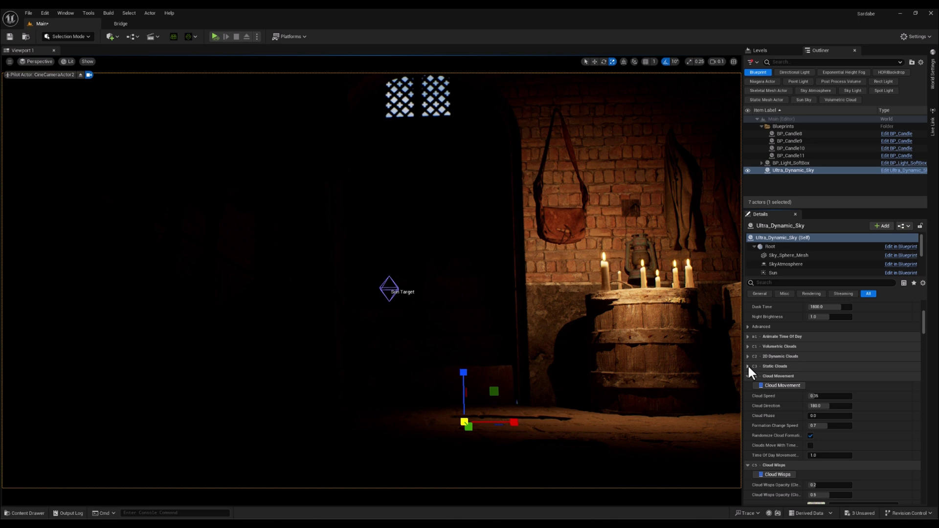
left_click(748, 376)
left_click(747, 386)
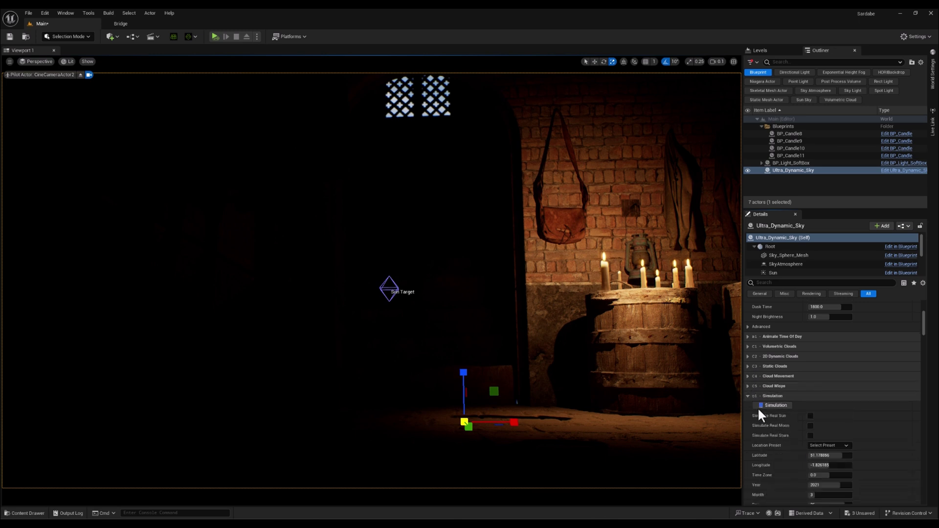
left_click(810, 417)
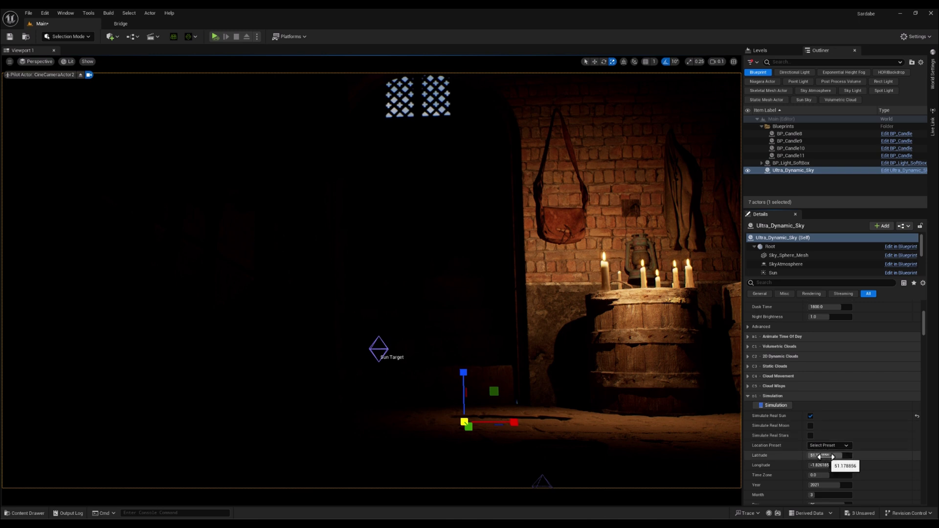
mouse_move(828, 454)
left_mouse_down()
mouse_move(805, 454)
mouse_move(842, 465)
left_mouse_up()
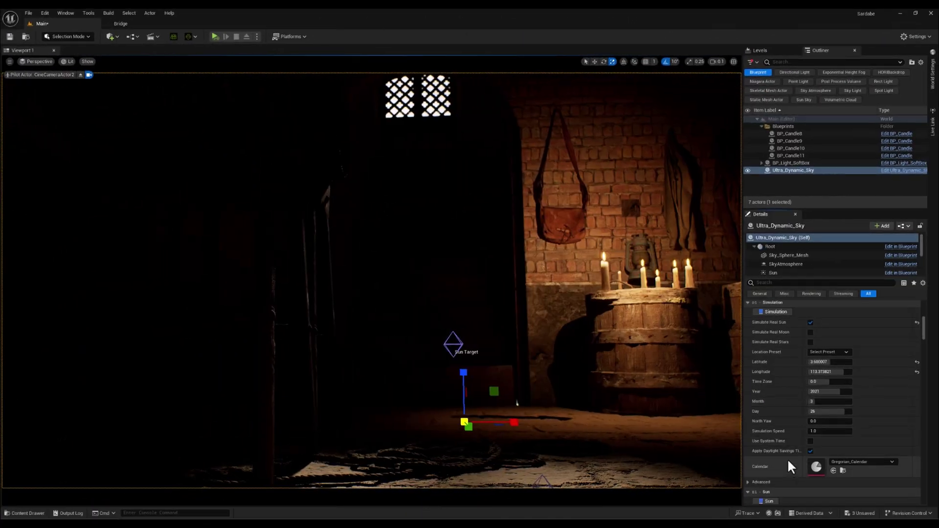
Raise the sky's Sun Light Intensity to about 82.4.
scroll(789, 455, "down", 2)
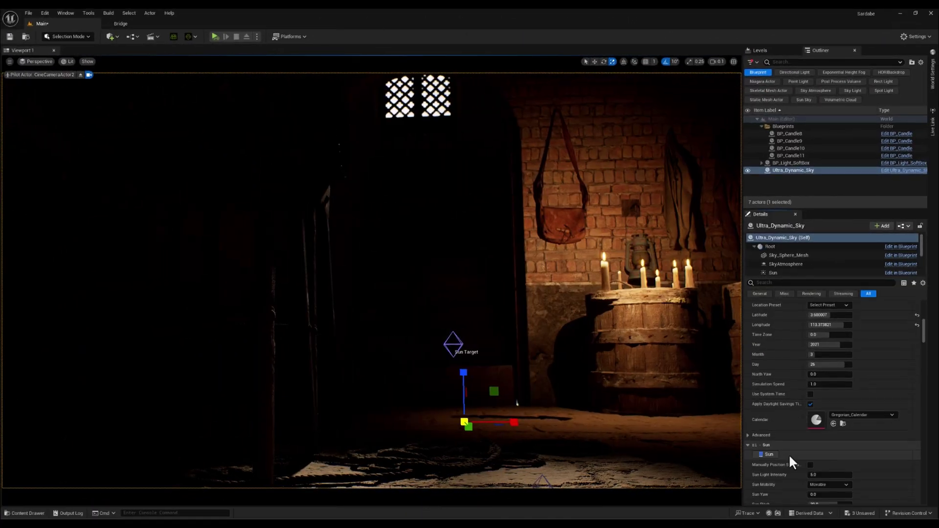
scroll(777, 439, "down", 3)
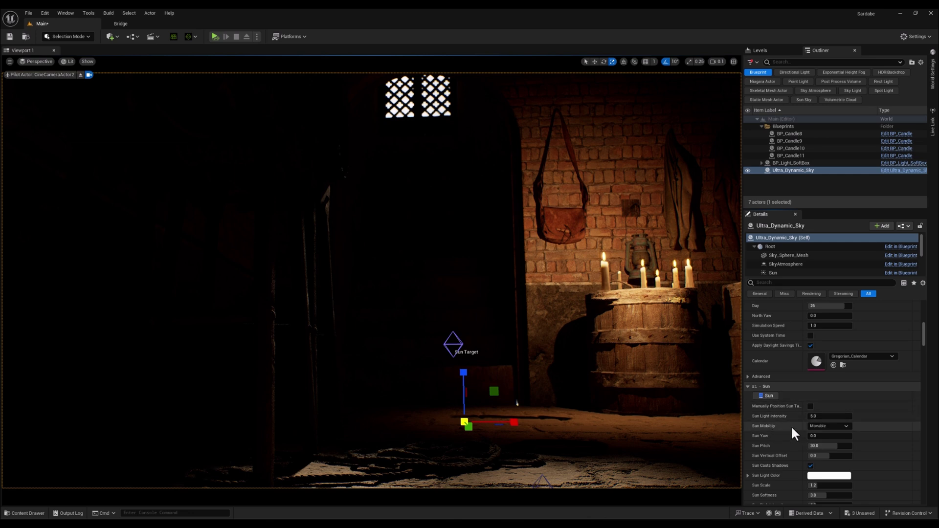
mouse_move(829, 416)
left_mouse_down()
mouse_move(856, 416)
mouse_move(844, 417)
left_mouse_up()
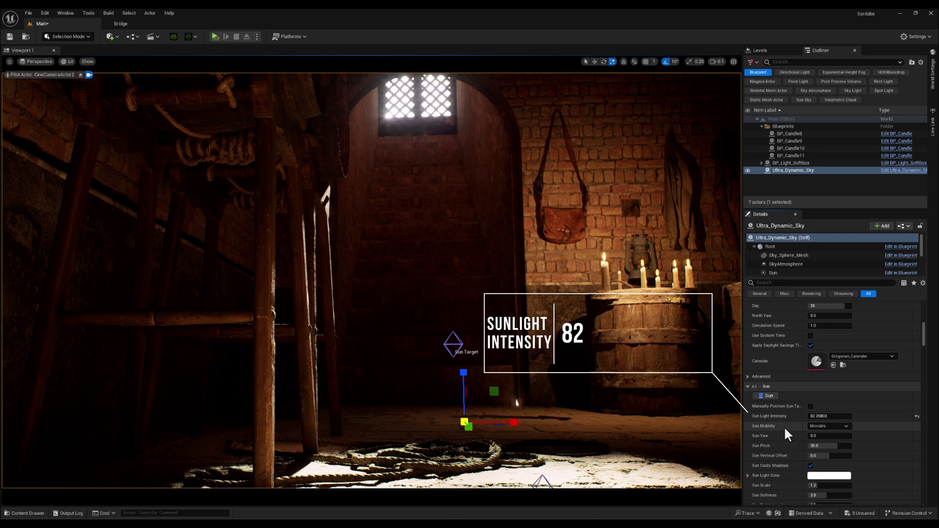
Turn off Apply Exposure Settings for the sky, comparing the scene with the option on and off.
scroll(785, 427, "down", 4)
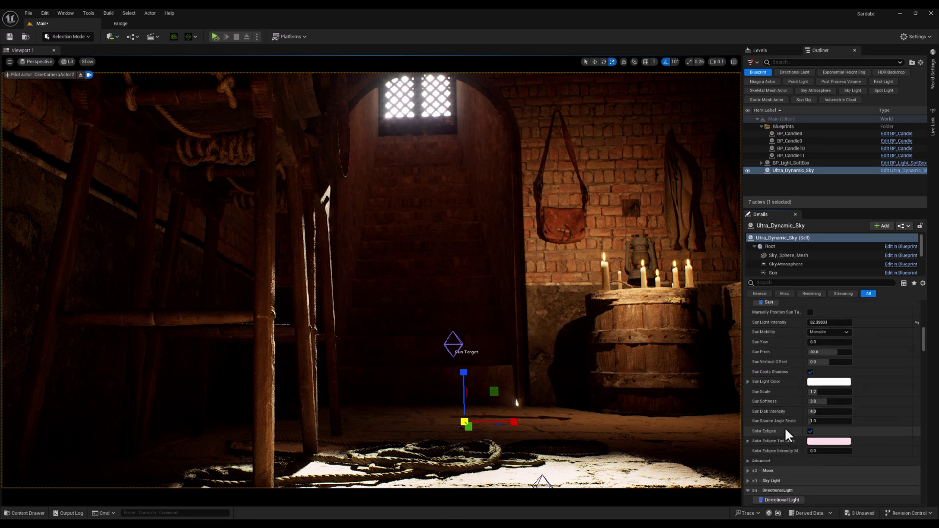
scroll(784, 427, "down", 6)
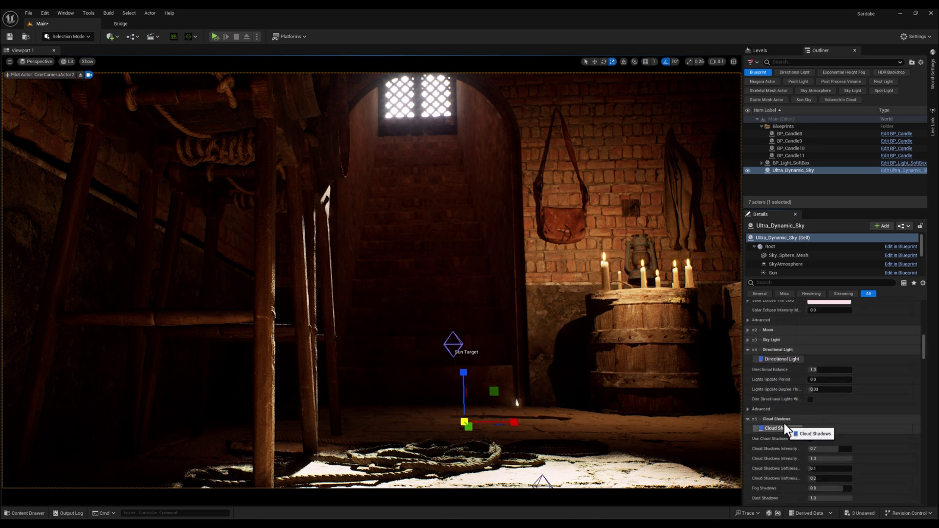
scroll(776, 389, "up", 2)
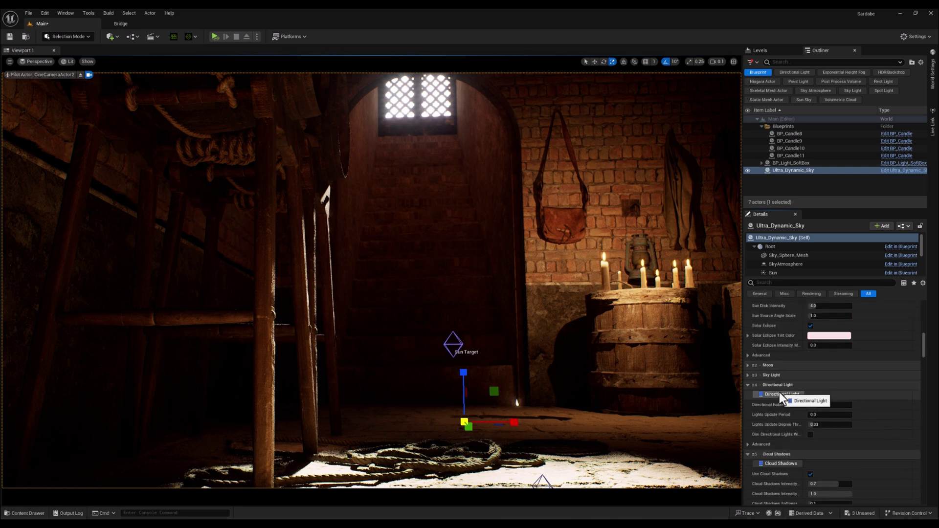
scroll(773, 388, "down", 1)
left_click(747, 372)
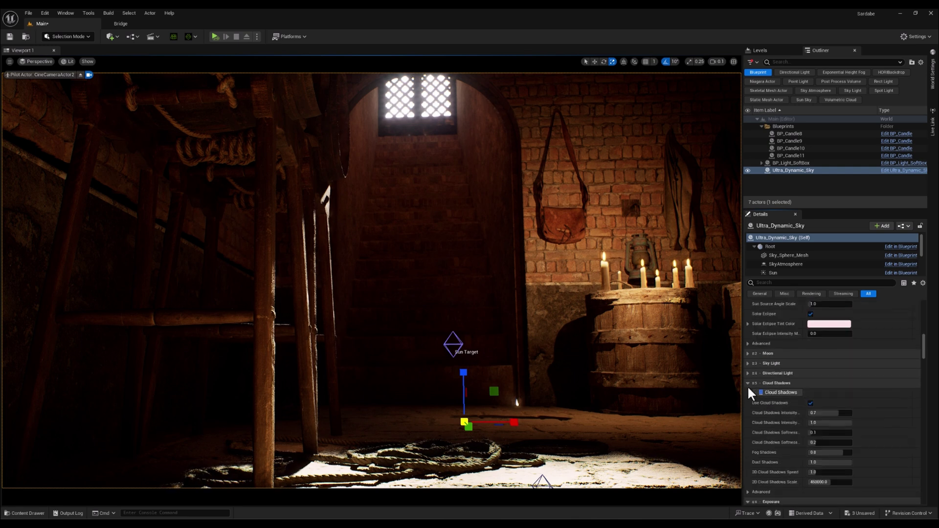
left_click(747, 382)
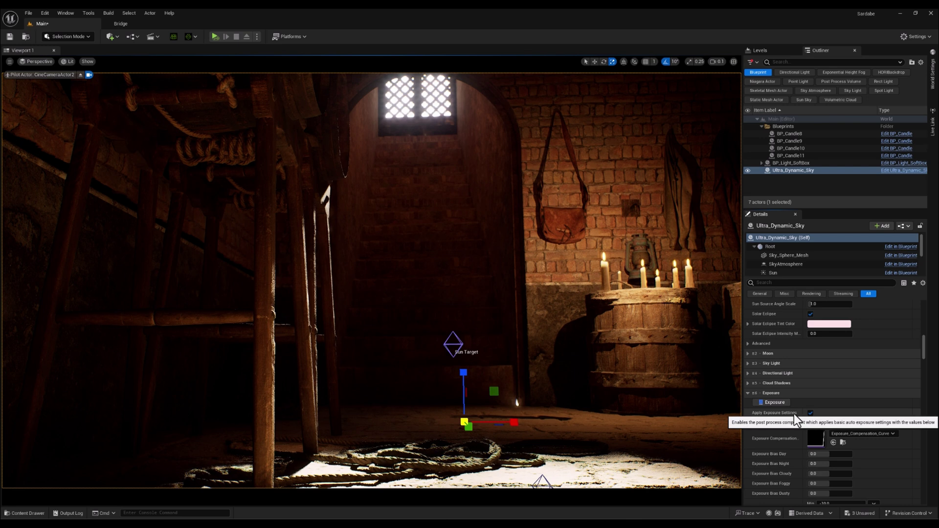
left_click(810, 414)
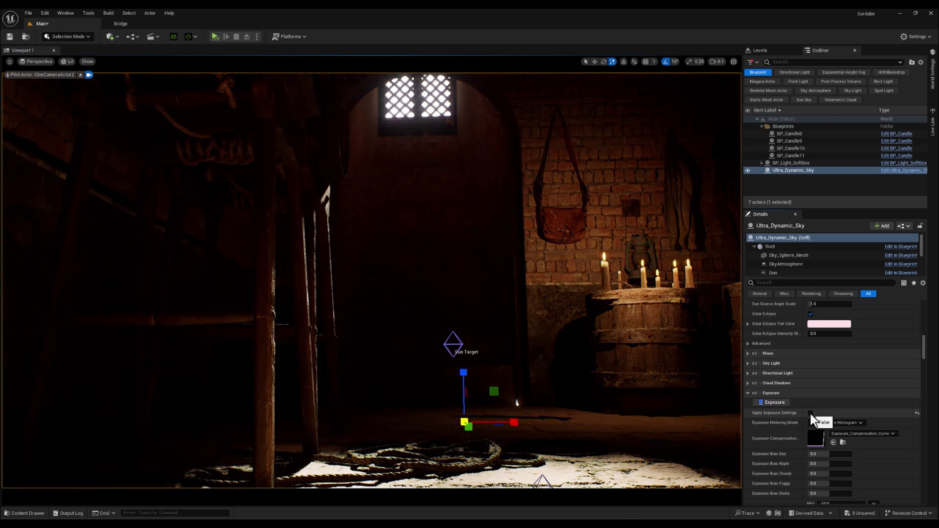
left_click(810, 413)
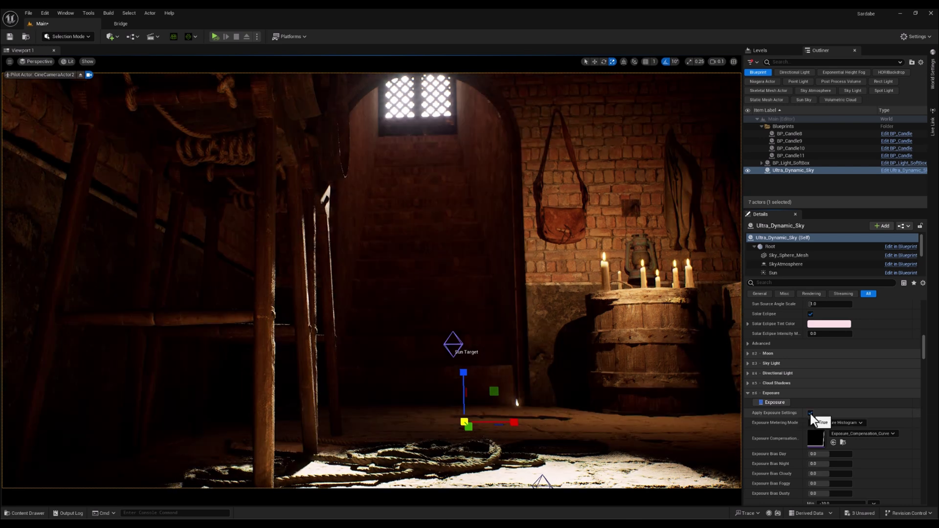
left_click(811, 414)
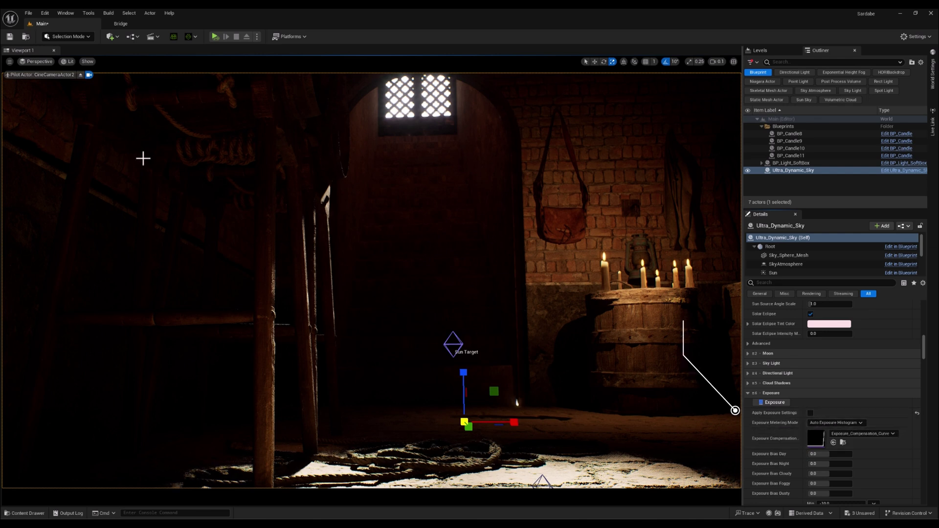
left_click(748, 393)
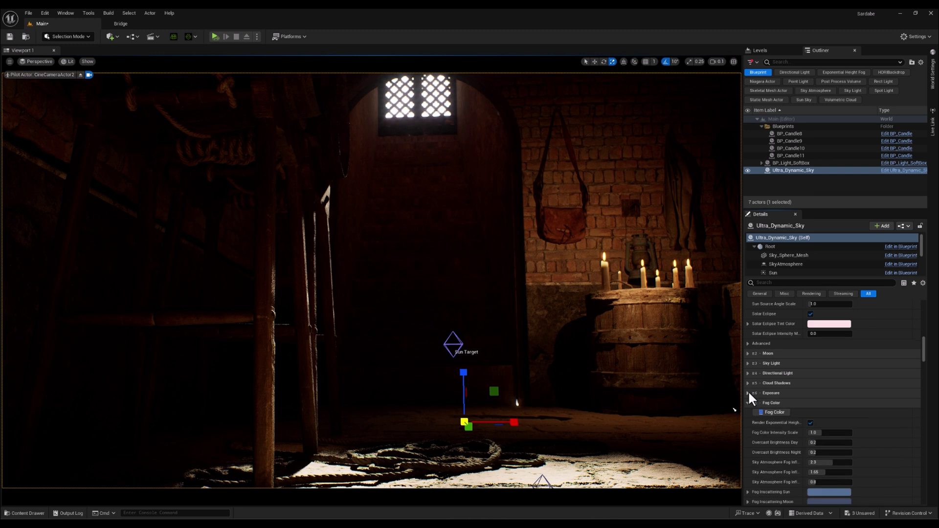
Enable volumetric fog for the sky and lower the Volumetric Fog Extinction to 0.94.
left_click(768, 397)
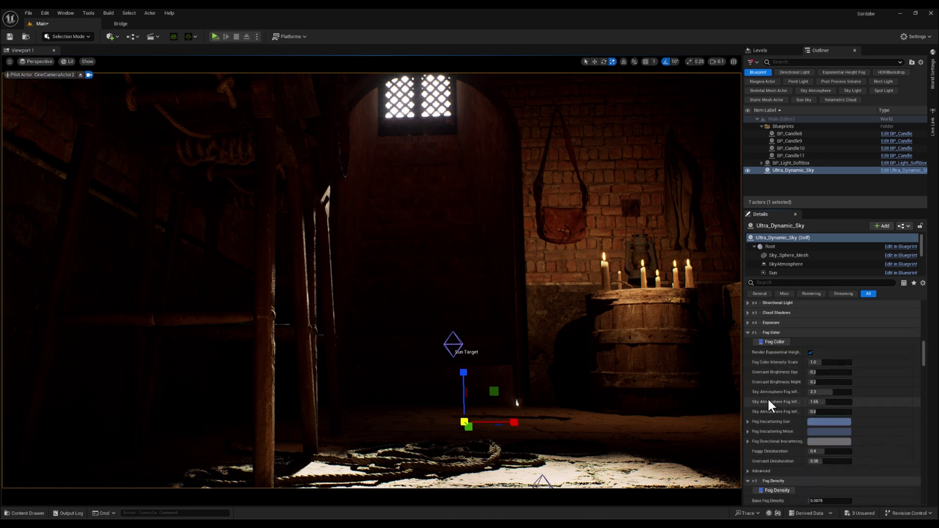
left_click(747, 330)
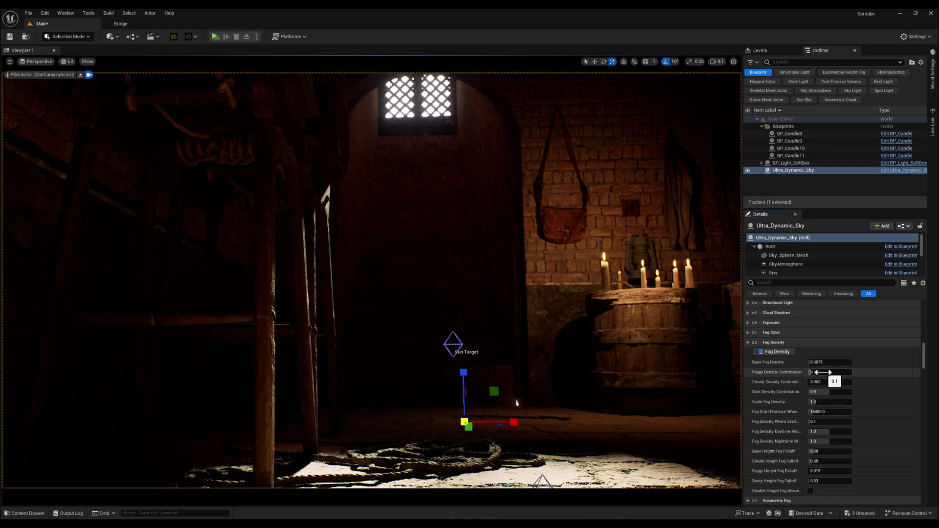
scroll(812, 374, "down", 3)
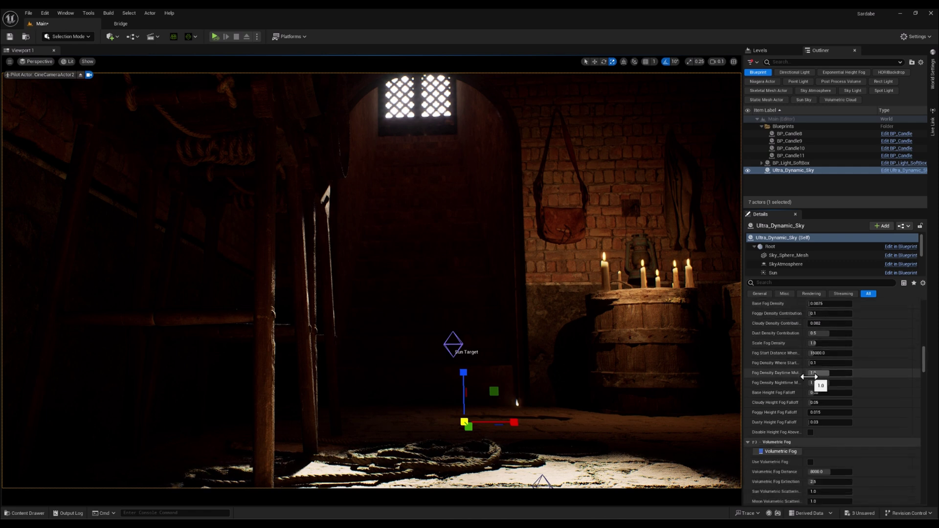
scroll(784, 369, "down", 2)
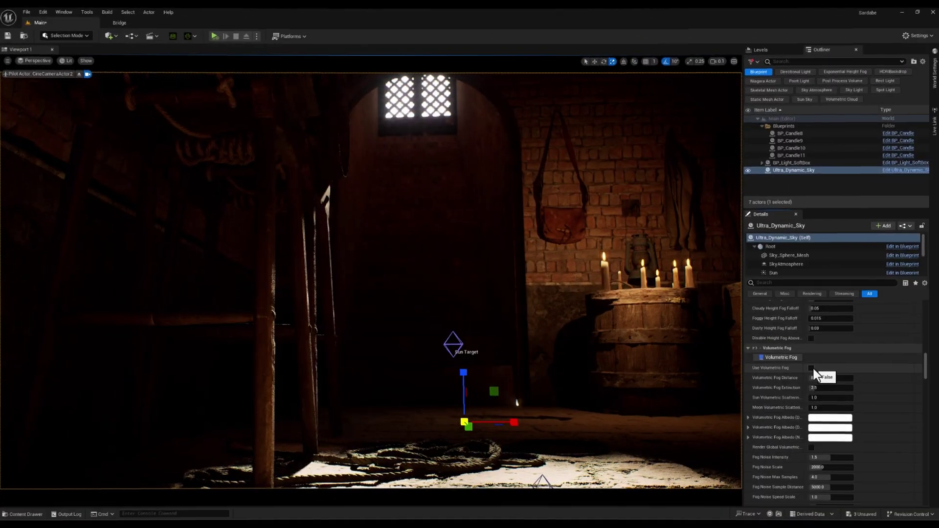
left_click(810, 368)
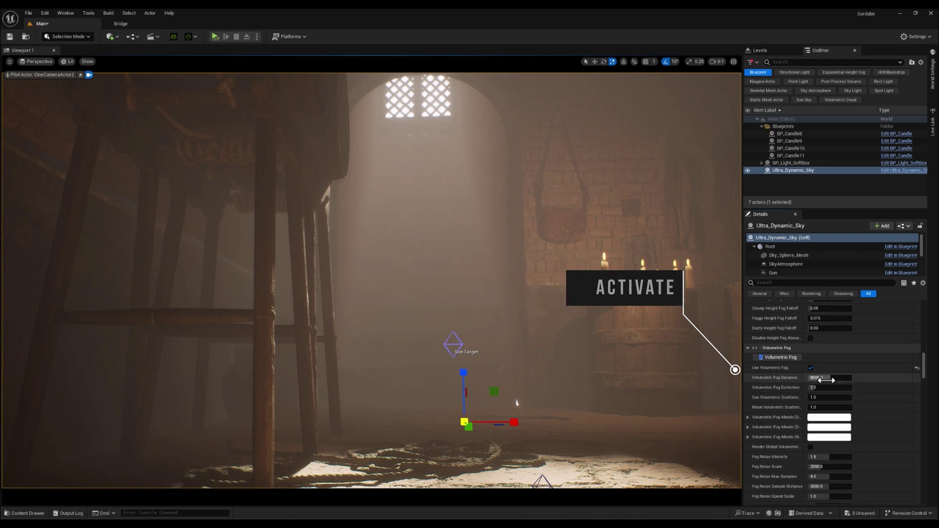
left_click_drag(839, 388, 820, 388)
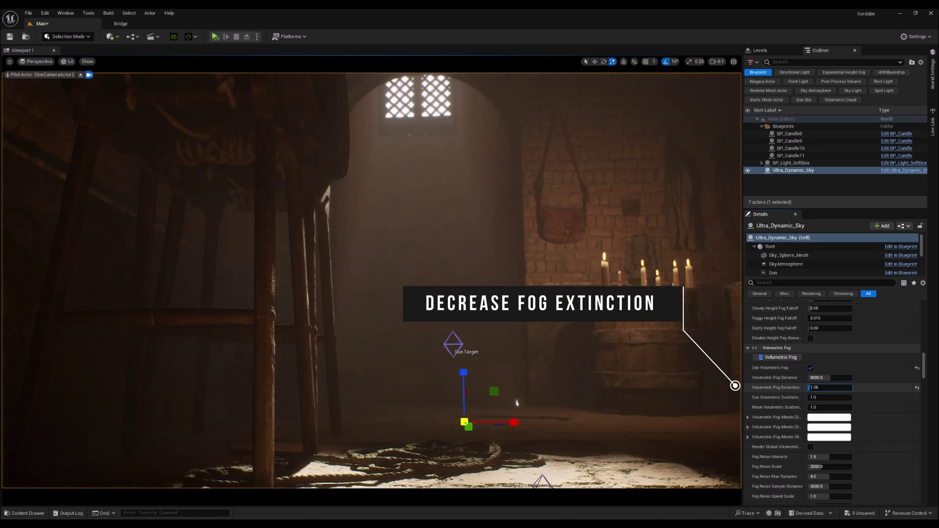
left_click_drag(820, 387, 816, 388)
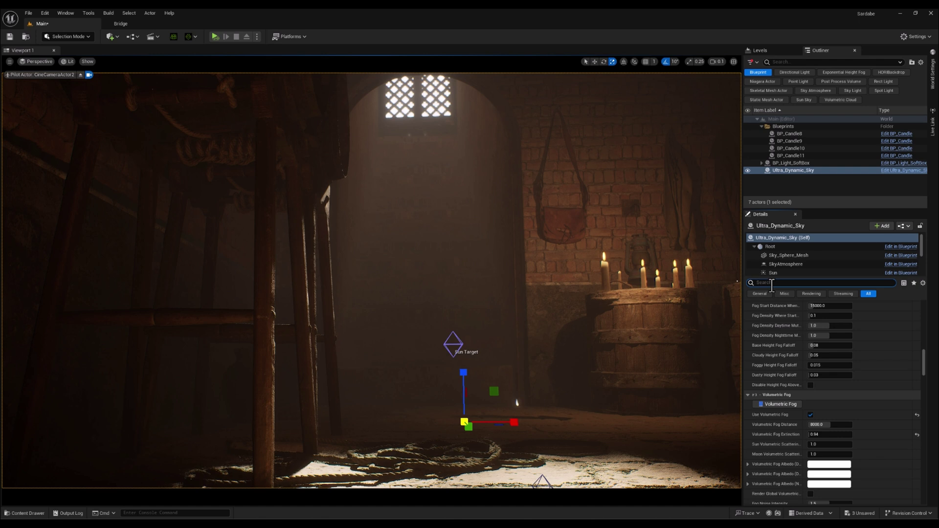
Find the sky's "shaft" settings, enable Sun Light Shaft Bloom and raise its first bloom scale value to about 0.95.
type("ft")
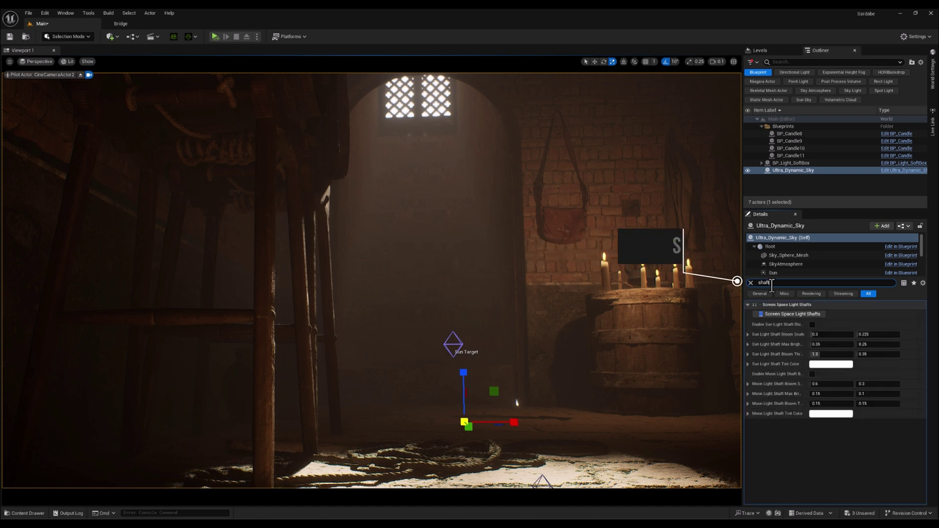
left_click(812, 325)
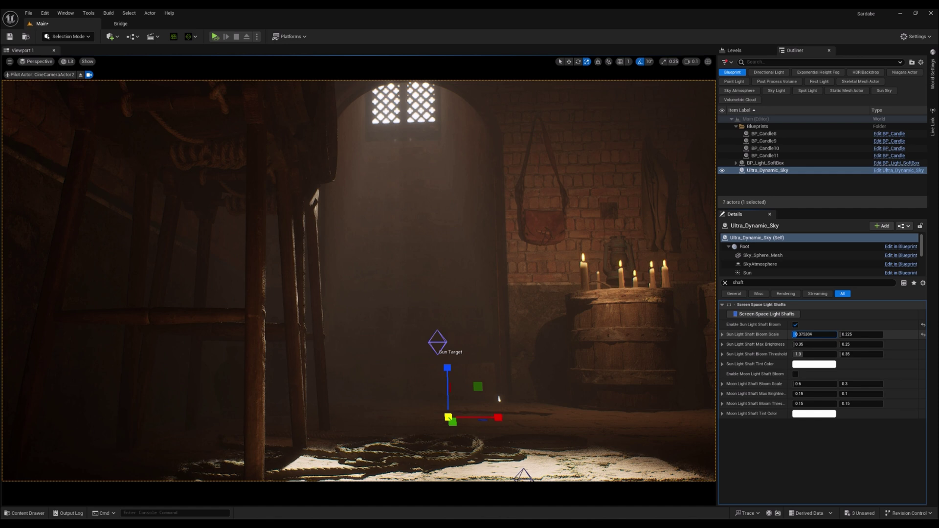
mouse_move(812, 334)
left_mouse_down()
mouse_move(826, 334)
mouse_move(810, 335)
left_mouse_up()
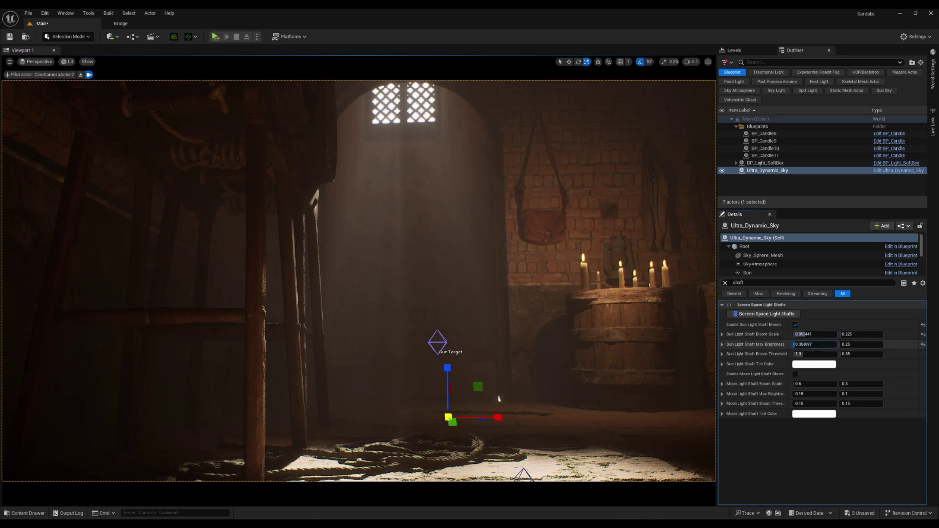
Raise the sky's first Sun Light Shaft Max Brightness value to about 2.82 and its first Bloom Scale value to about 1.07.
left_click_drag(810, 344, 815, 344)
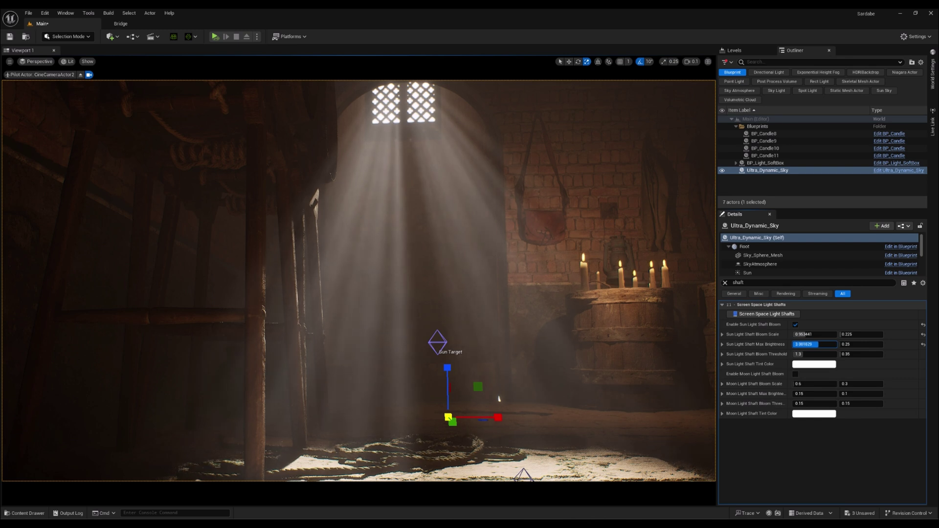
left_click_drag(805, 337, 807, 334)
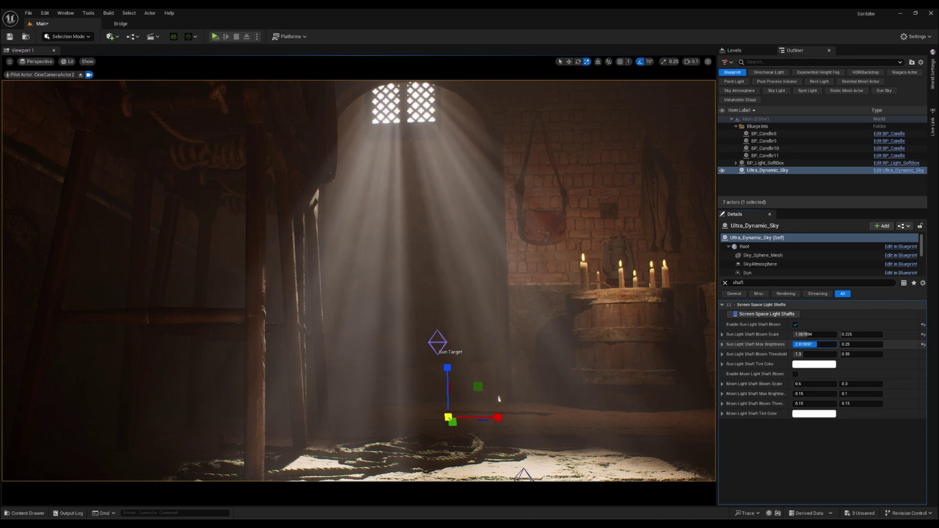
Deselect the sky and lower the piloted camera toward the floor, facing the window, to examine the light shafts.
right_click_drag(420, 338, 421, 343)
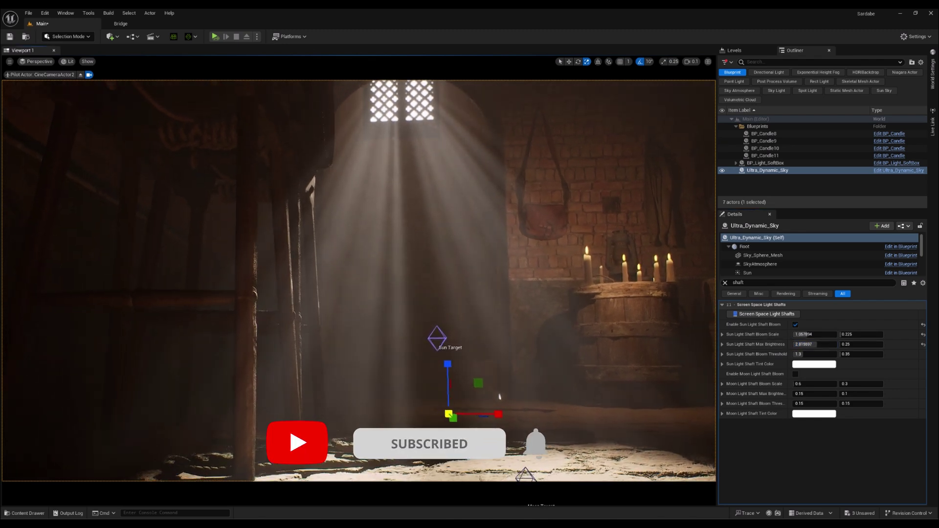
key("Escape")
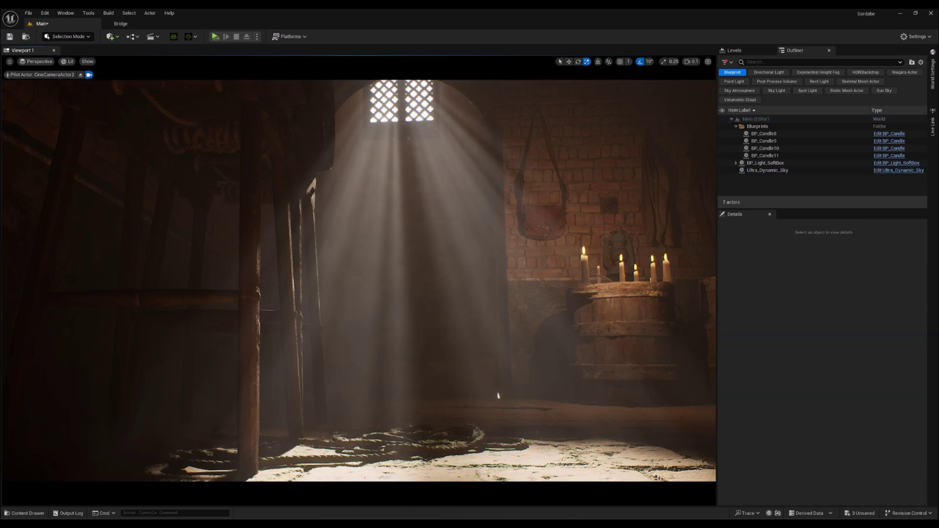
mouse_move(421, 343)
right_mouse_down()
mouse_move(419, 352)
mouse_move(413, 333)
right_mouse_up()
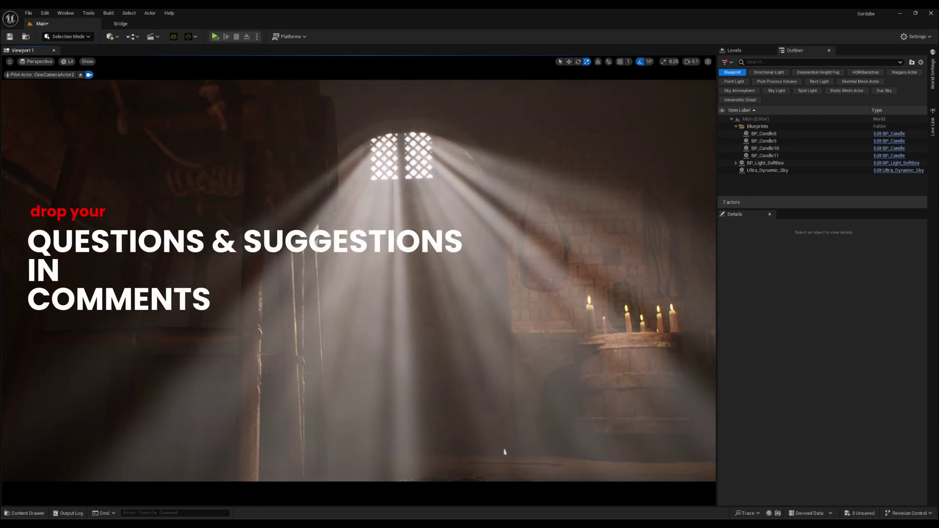
key("q")
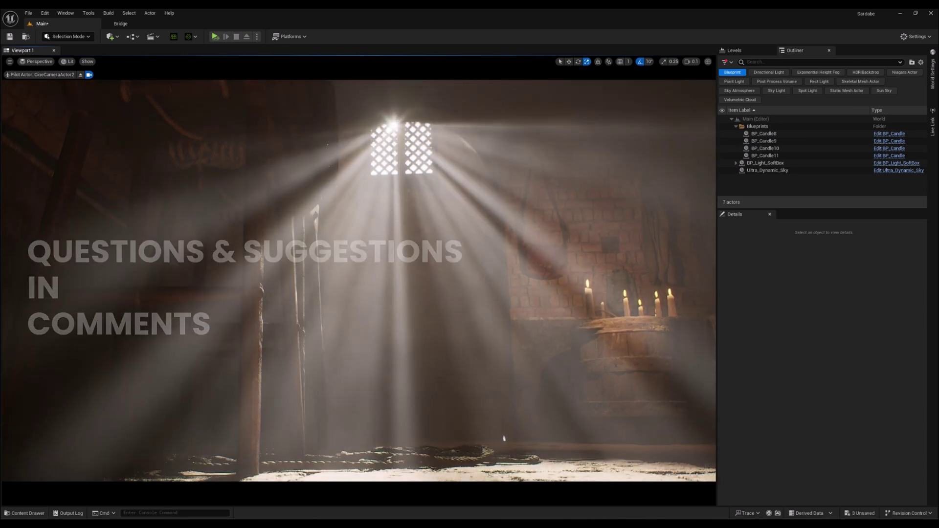
key("q")
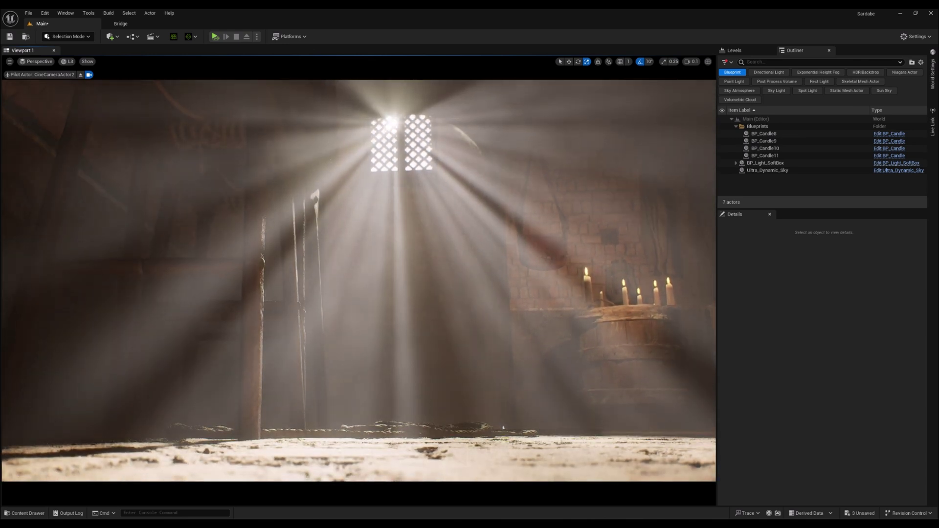